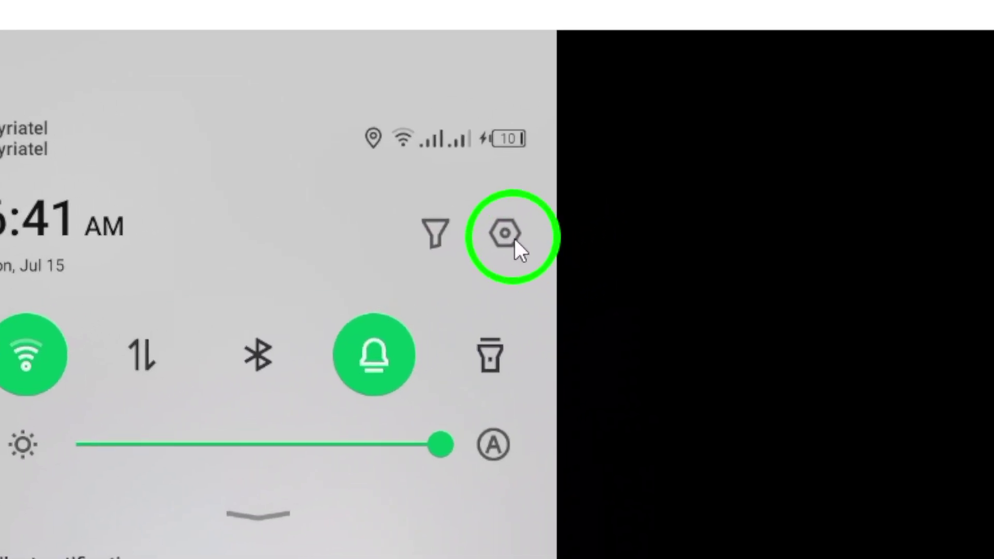
# Open Settings from the notification shade and go into App management
pyautogui.click(570, 217)
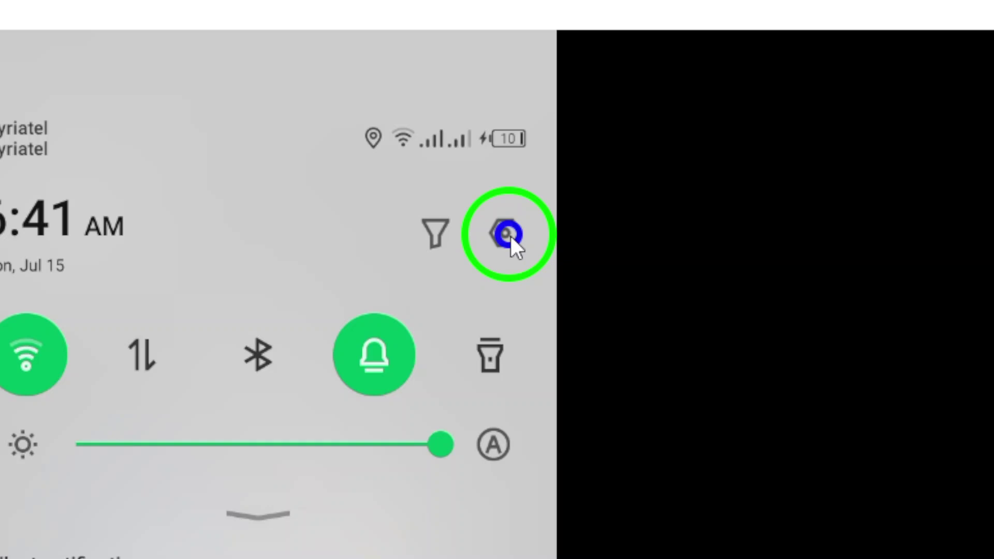
pyautogui.scroll(-5, 476, 199)
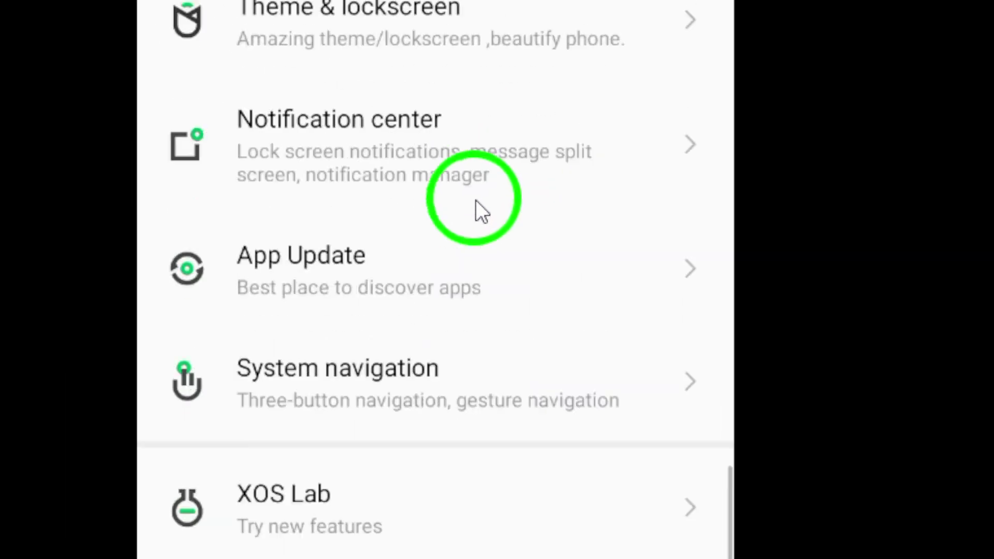
pyautogui.scroll(-5, 433, 509)
pyautogui.scroll(-2, 459, 363)
pyautogui.click(494, 295)
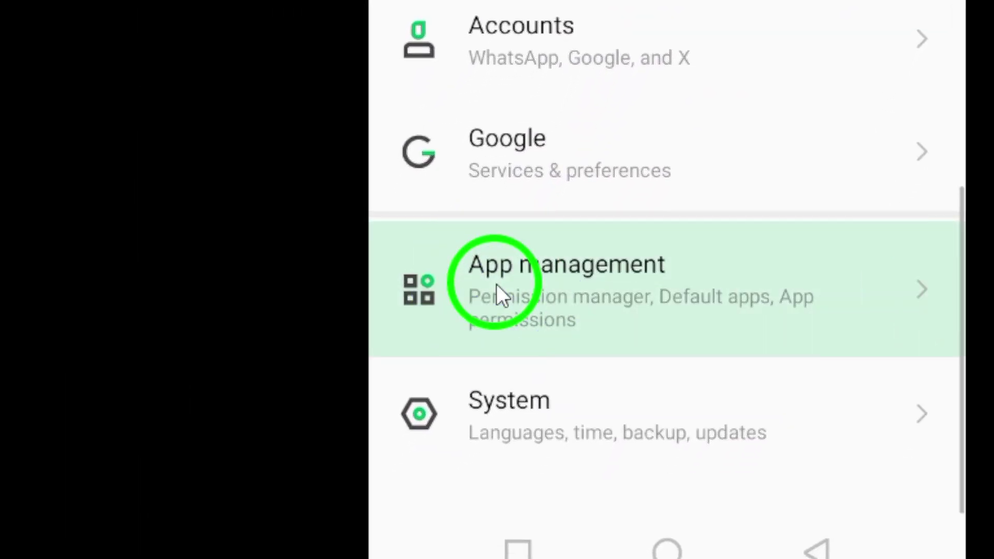
# Open App settings and select X from the installed apps list
pyautogui.click(474, 222)
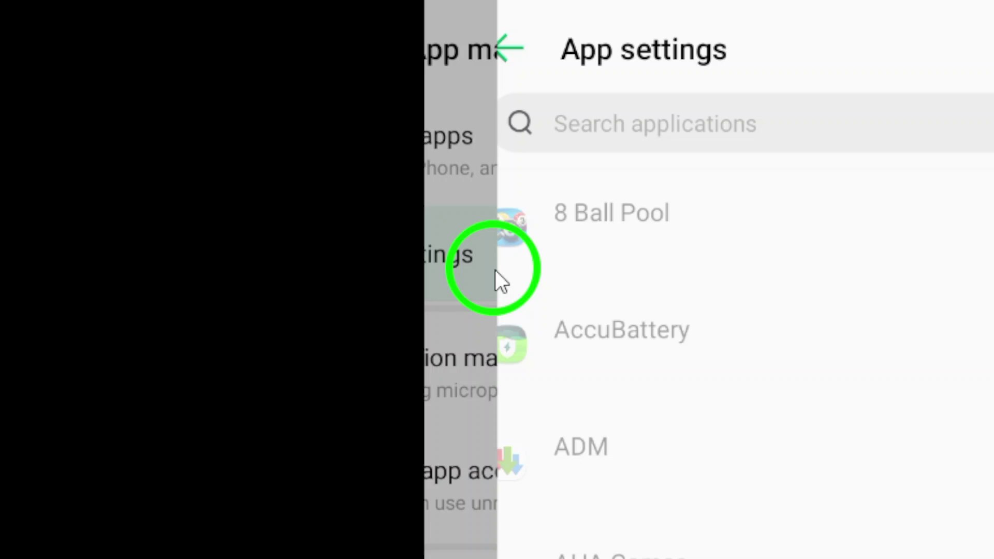
pyautogui.scroll(-3, 549, 399)
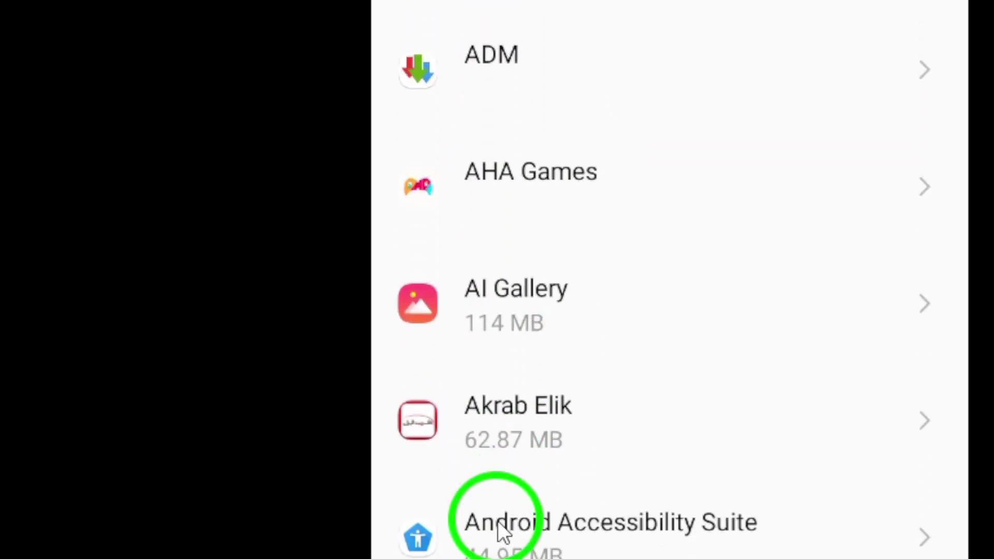
pyautogui.scroll(-2, 506, 533)
pyautogui.scroll(-10, 497, 372)
pyautogui.scroll(-10, 488, 23)
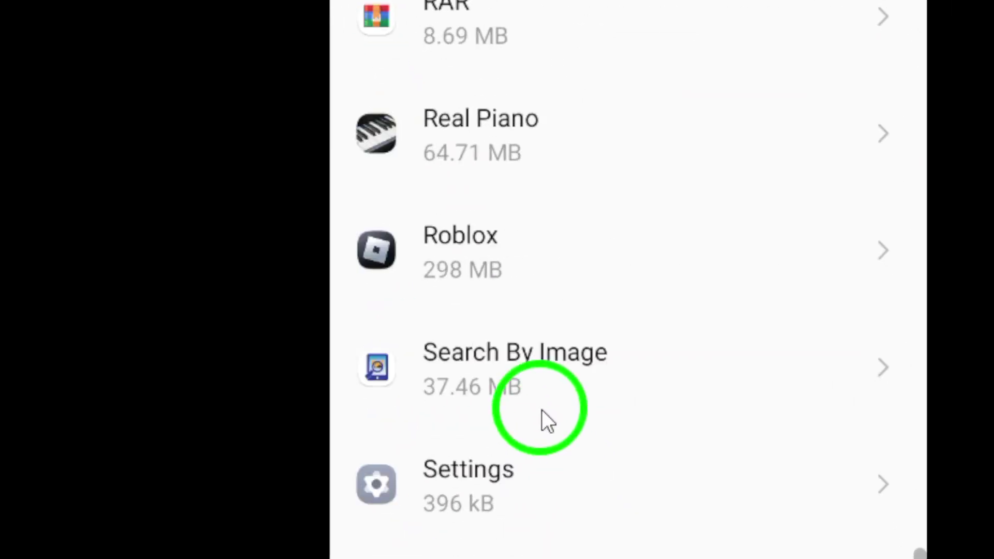
pyautogui.scroll(-5, 544, 422)
pyautogui.scroll(-5, 505, 315)
pyautogui.scroll(-5, 489, 342)
pyautogui.scroll(2, 466, 156)
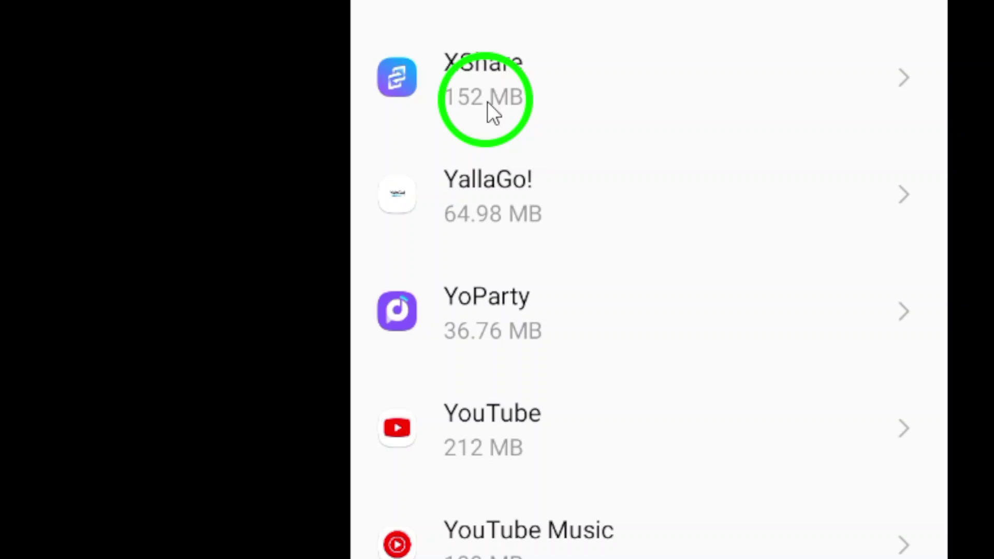
pyautogui.scroll(4, 506, 202)
pyautogui.scroll(2, 505, 388)
pyautogui.scroll(2, 496, 159)
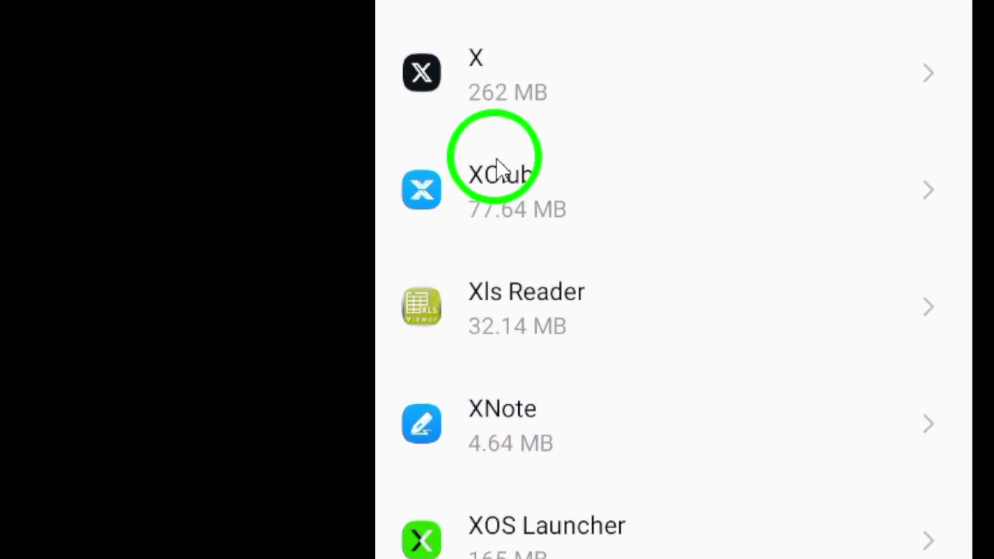
pyautogui.scroll(2, 498, 244)
pyautogui.click(495, 276)
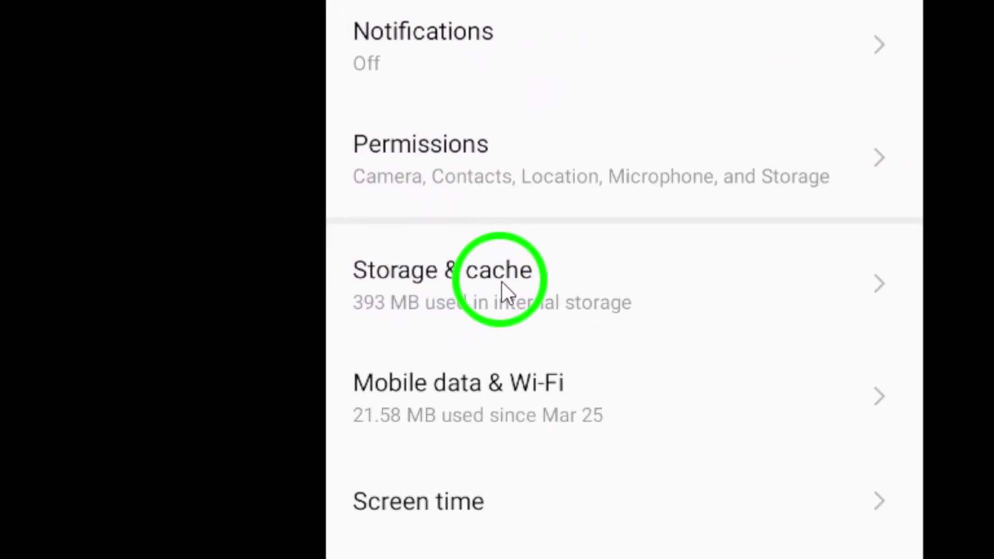
# Clear X's 130 MB cache from its Storage & cache page
pyautogui.click(502, 282)
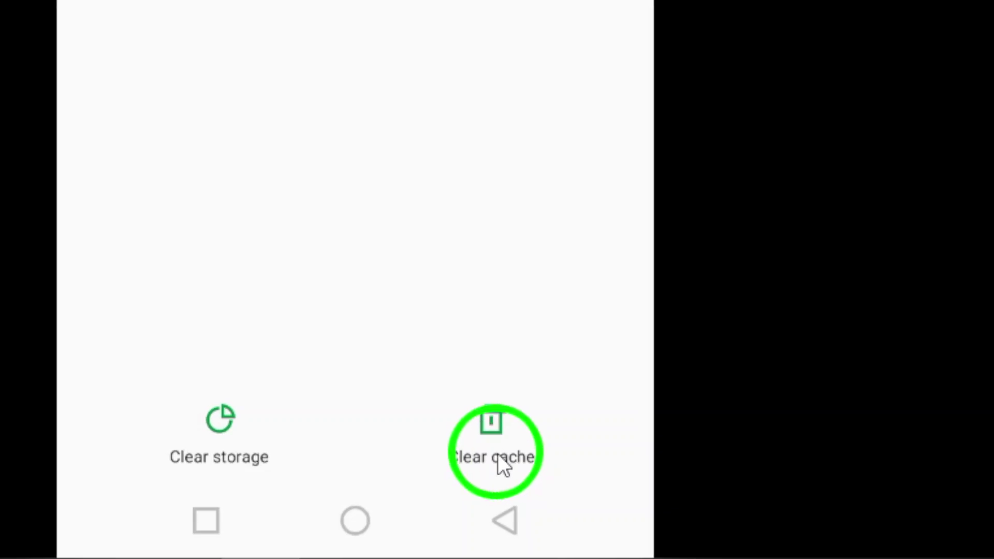
pyautogui.click(498, 387)
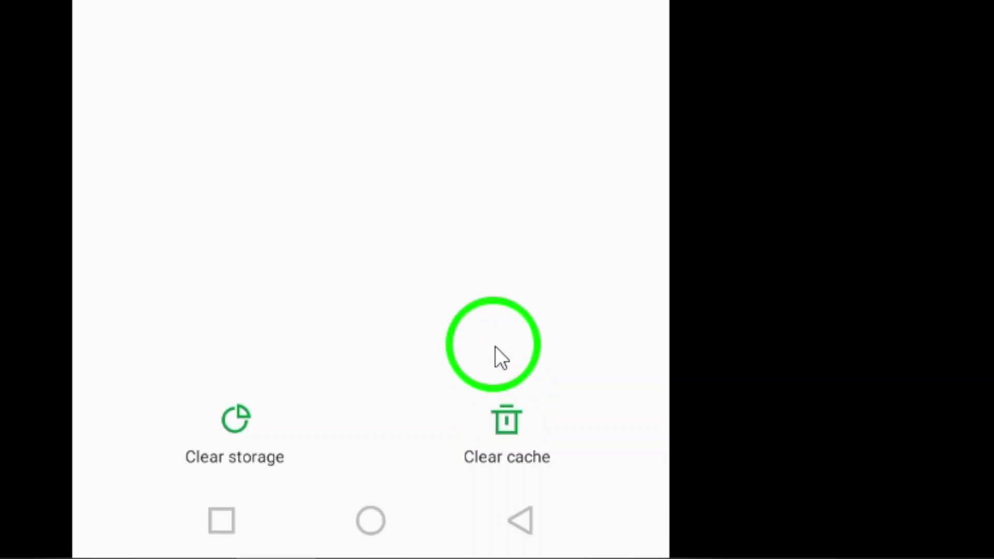
# Exit X's storage page to the home screen with the Home button
pyautogui.click(496, 542)
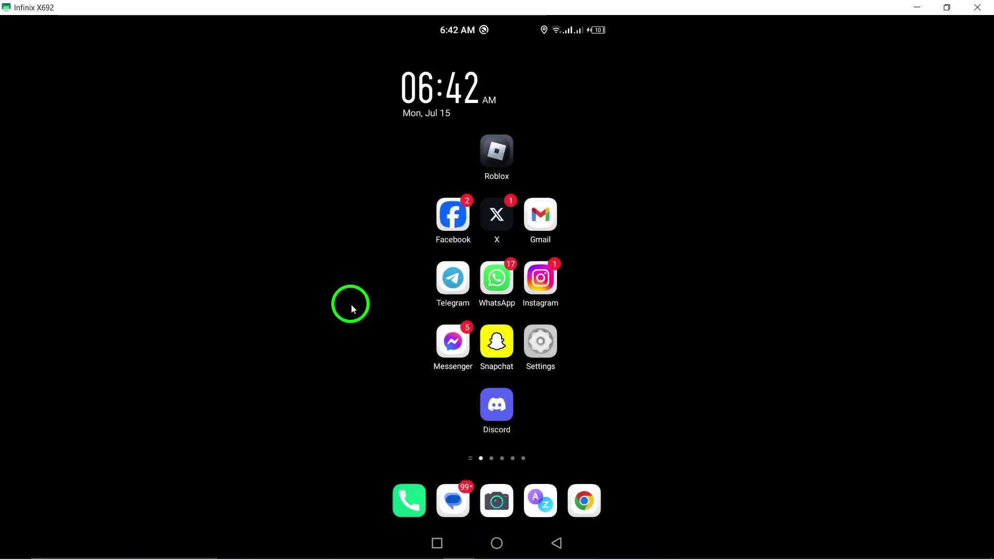